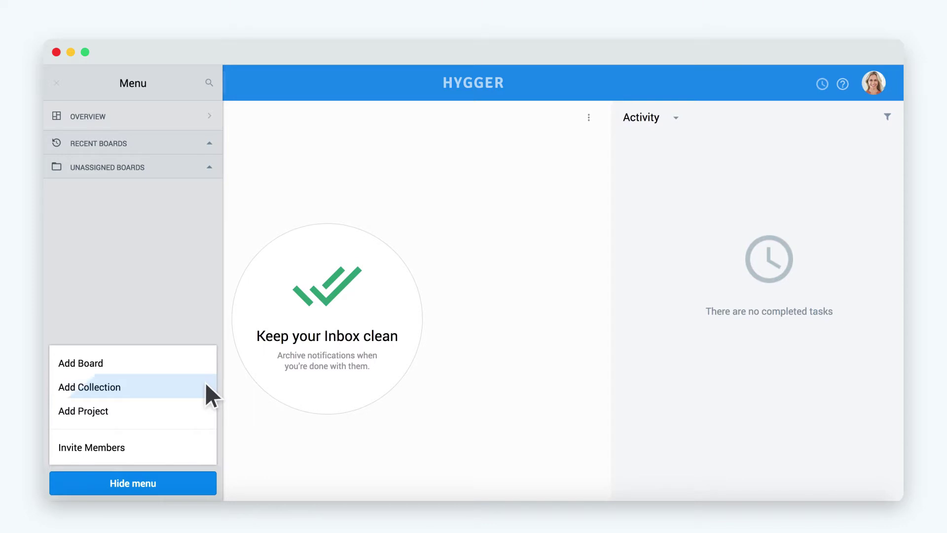
Invite the new member by e-mail with the Company Admin role and close the confirmation.
click(137, 442)
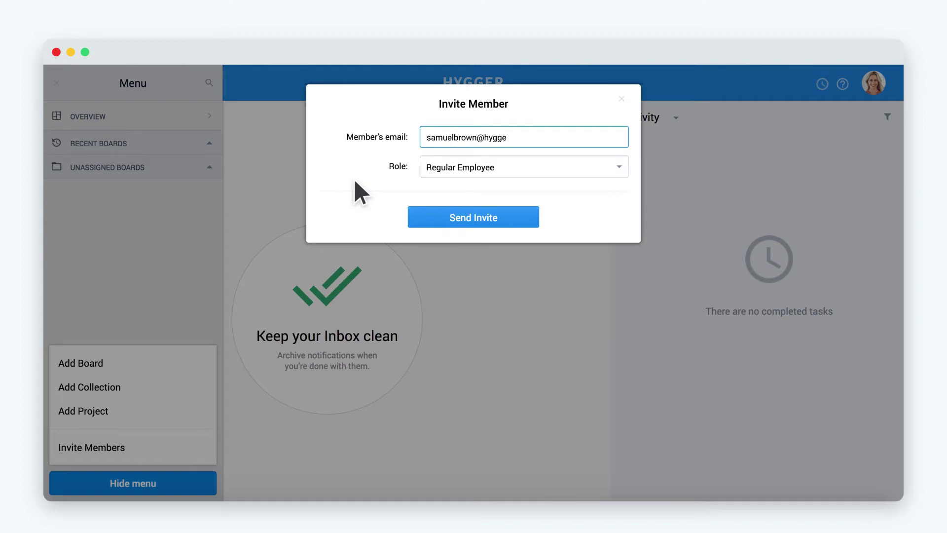
click(597, 166)
click(597, 180)
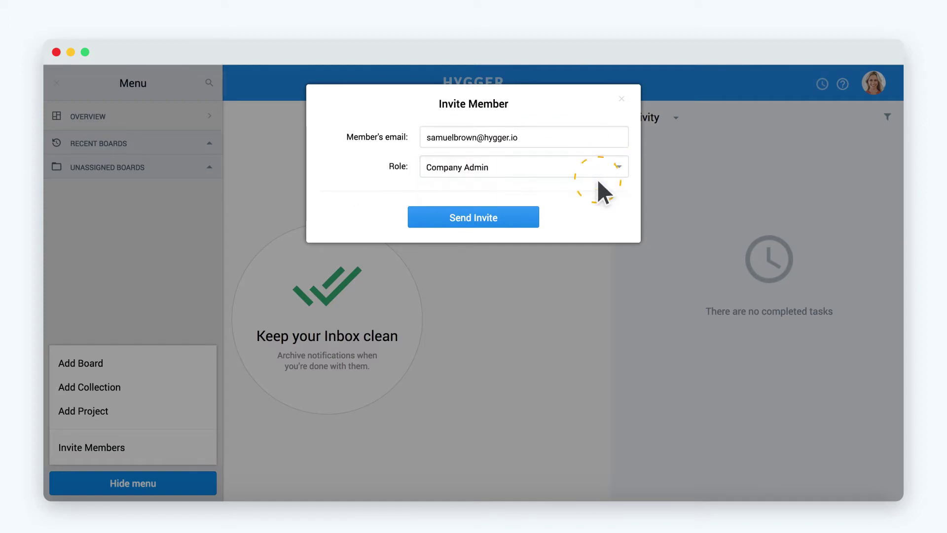
click(510, 217)
click(621, 104)
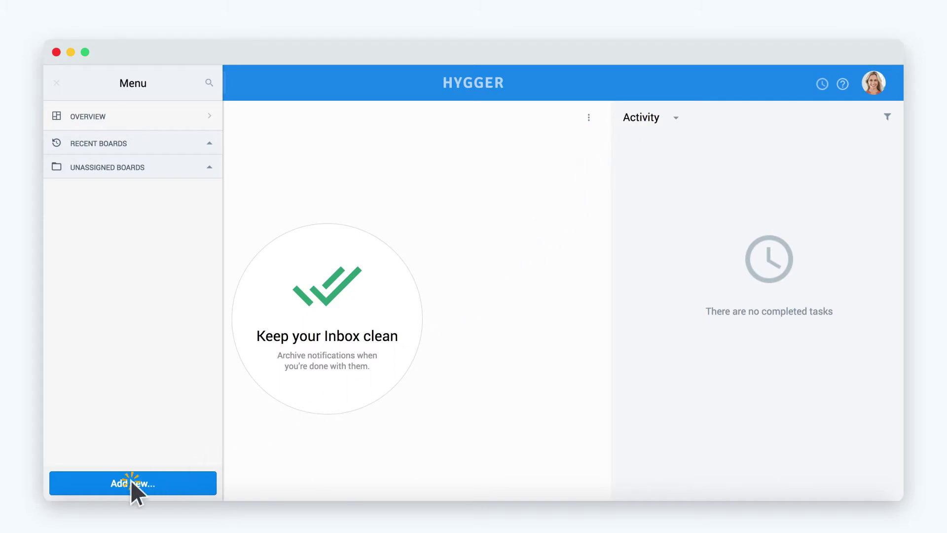
Create a project named 'My First Project' with short name FIRST.
click(131, 480)
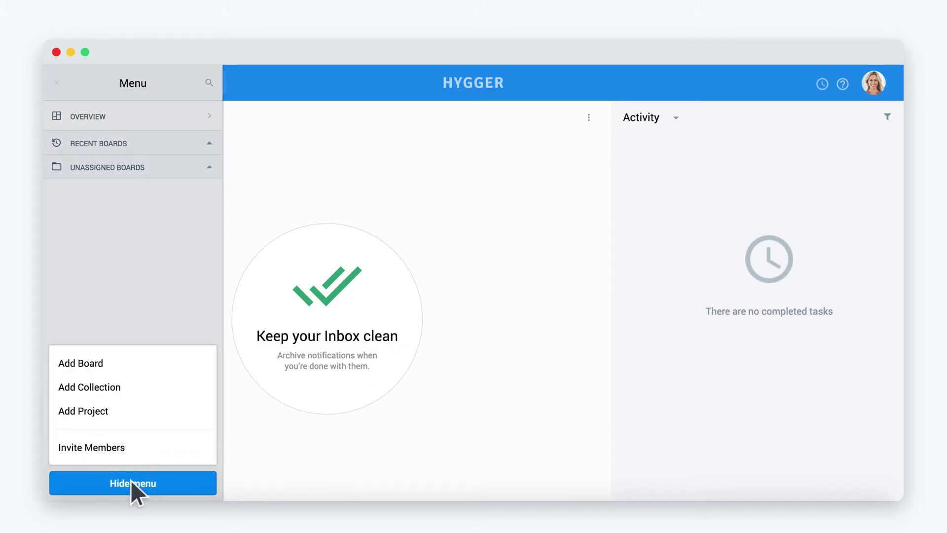
click(115, 409)
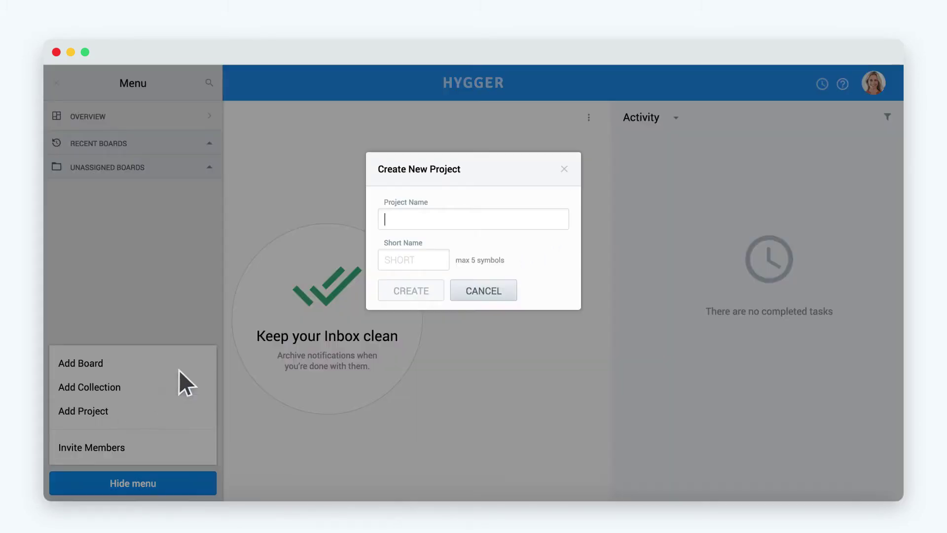
text(My First Project)
key(Tab)
text(FIRST)
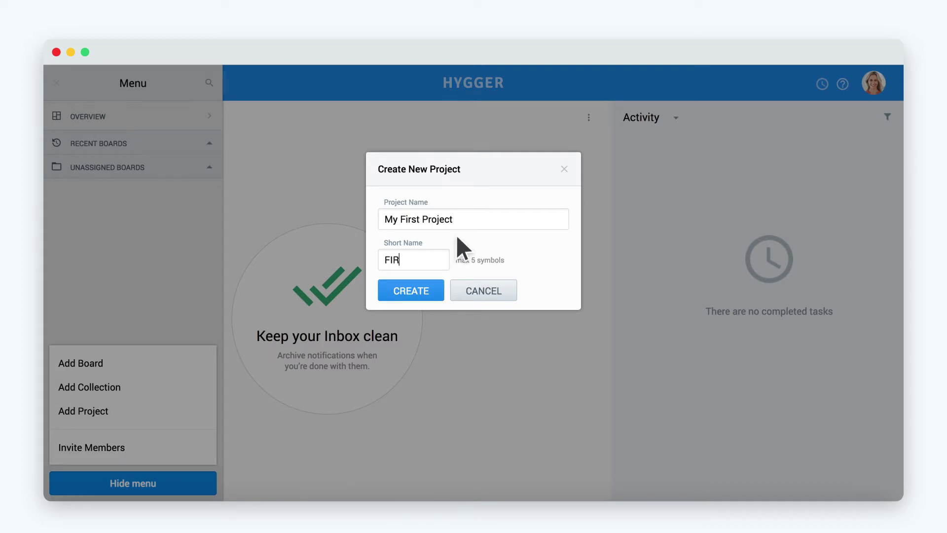
click(424, 290)
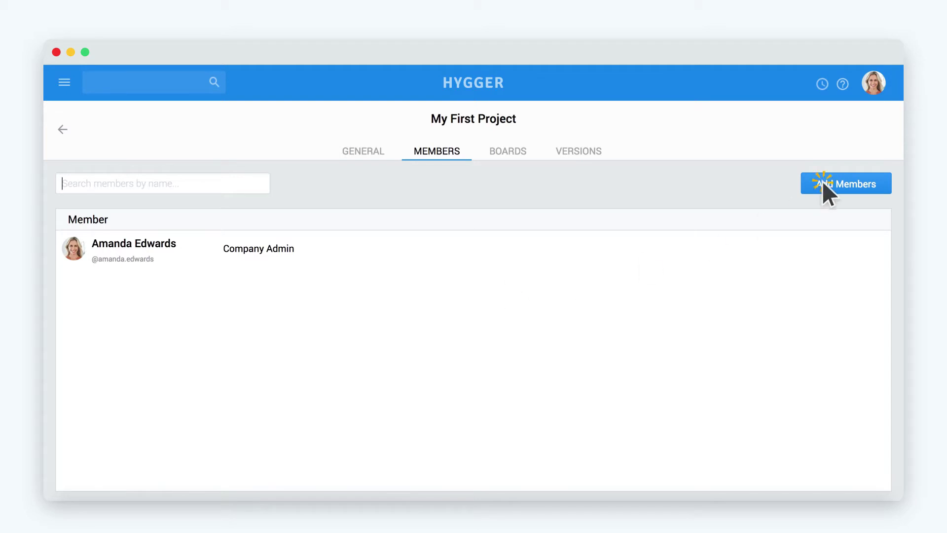
Check teammates, including the member found by searching 'sam', and save them to My First Project.
click(821, 183)
click(523, 380)
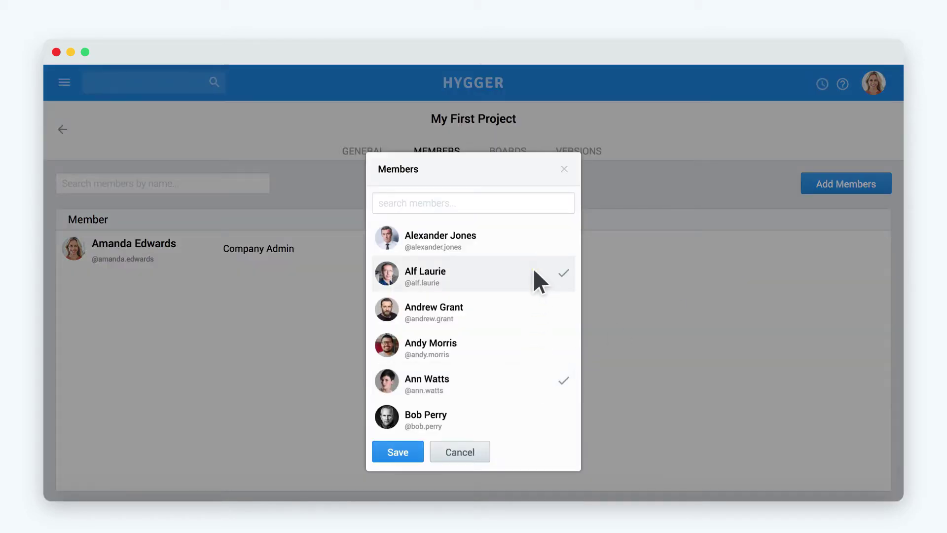
scroll(533, 296, down, 3)
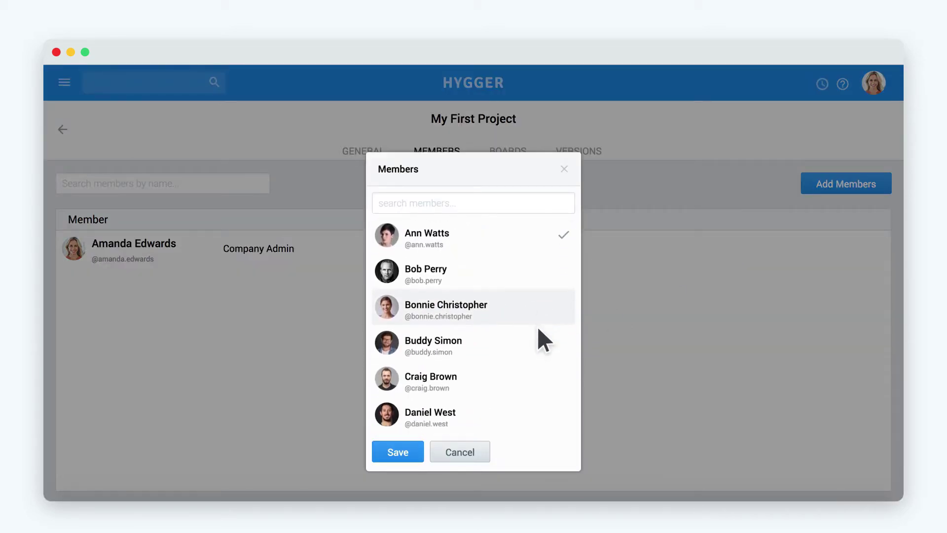
scroll(530, 345, down, 1)
click(518, 393)
scroll(519, 393, down, 5)
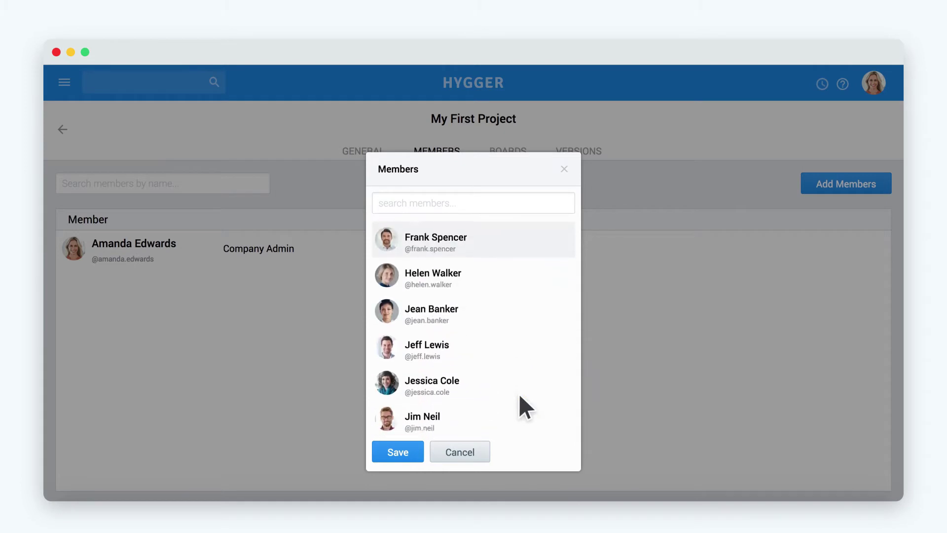
scroll(518, 393, down, 5)
click(400, 205)
text(sam)
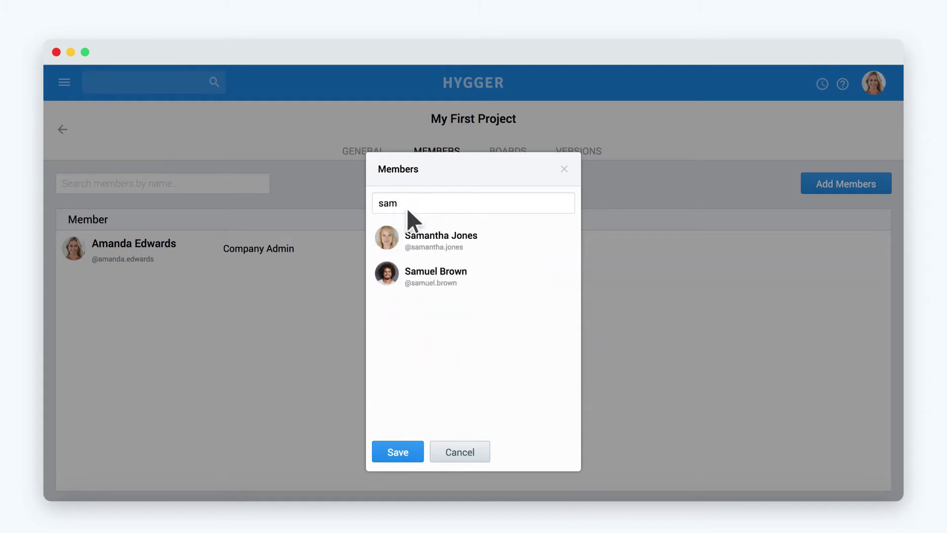
click(506, 274)
click(417, 448)
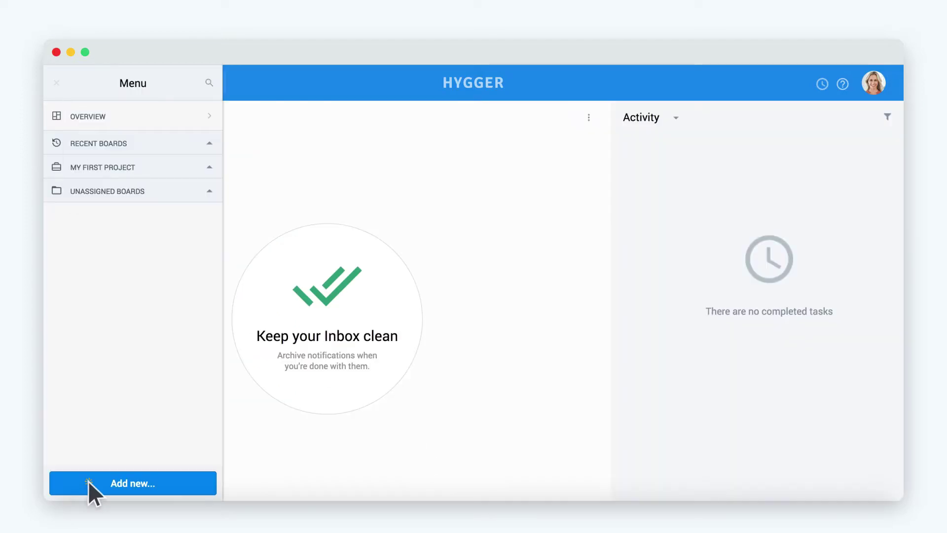
Create a Kanban board named 'New Board' attached to My First Project.
click(88, 480)
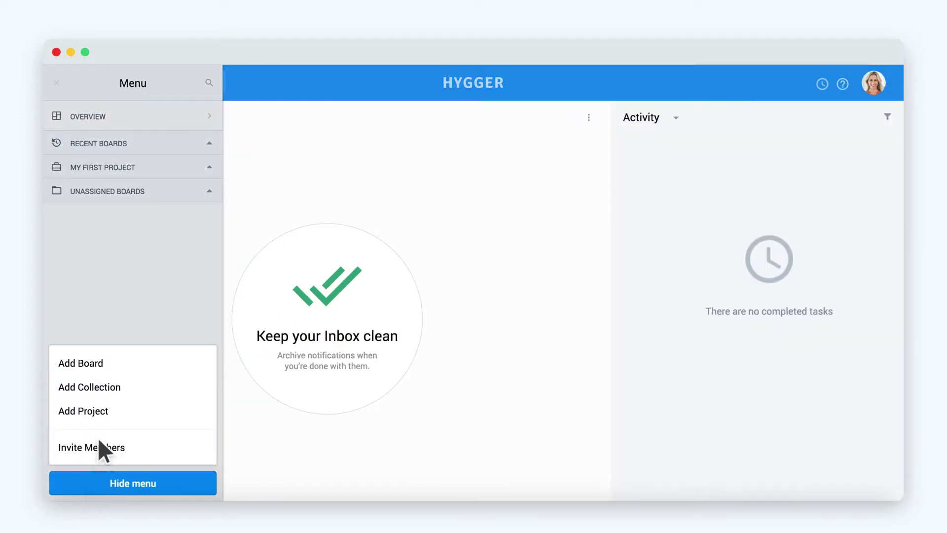
click(115, 360)
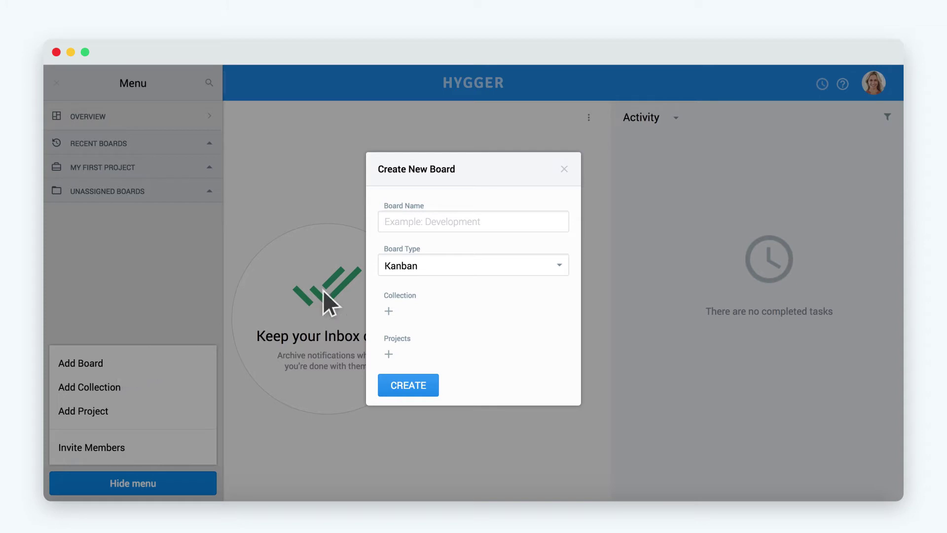
text(New Board)
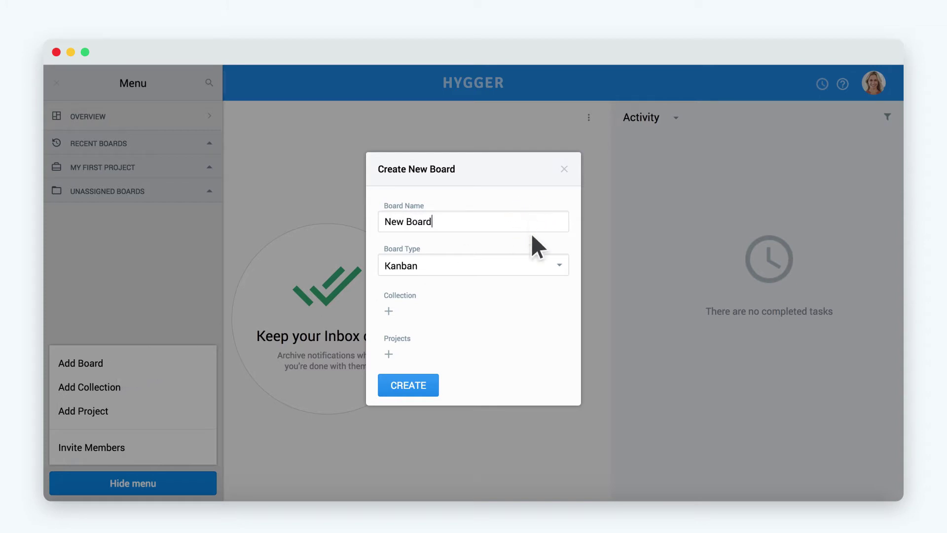
click(532, 265)
click(531, 266)
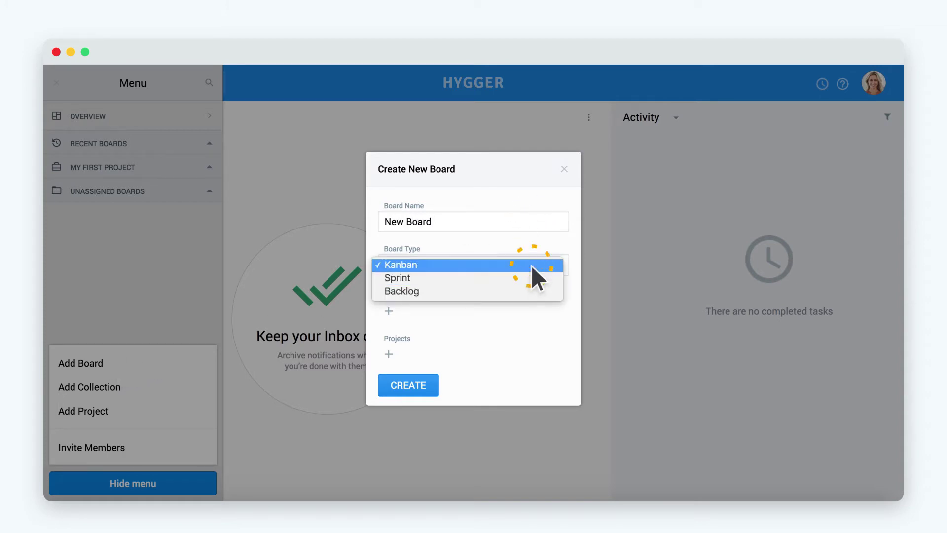
click(388, 354)
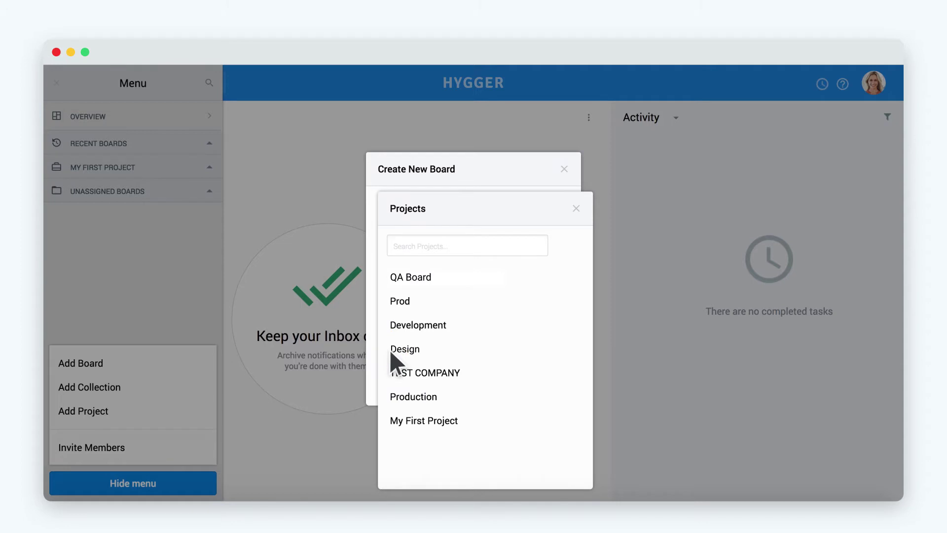
click(487, 419)
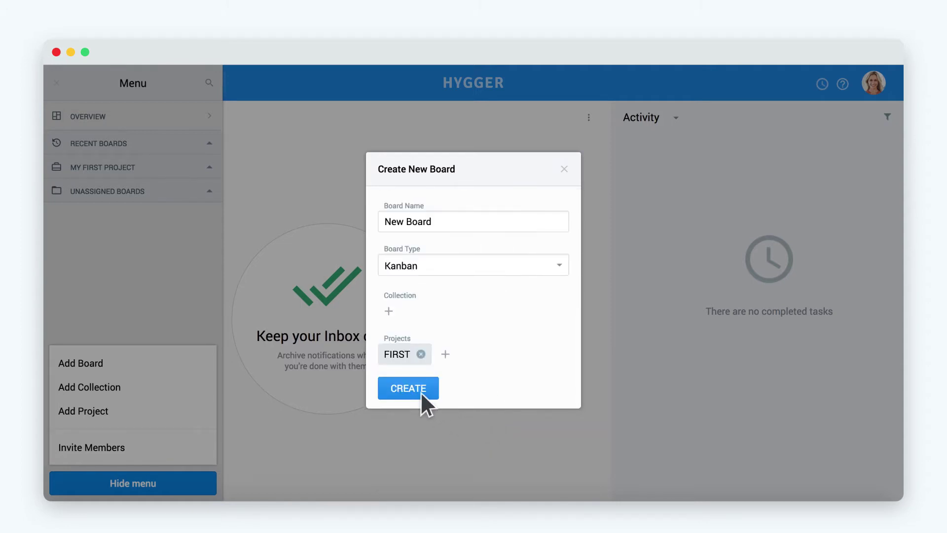
click(420, 388)
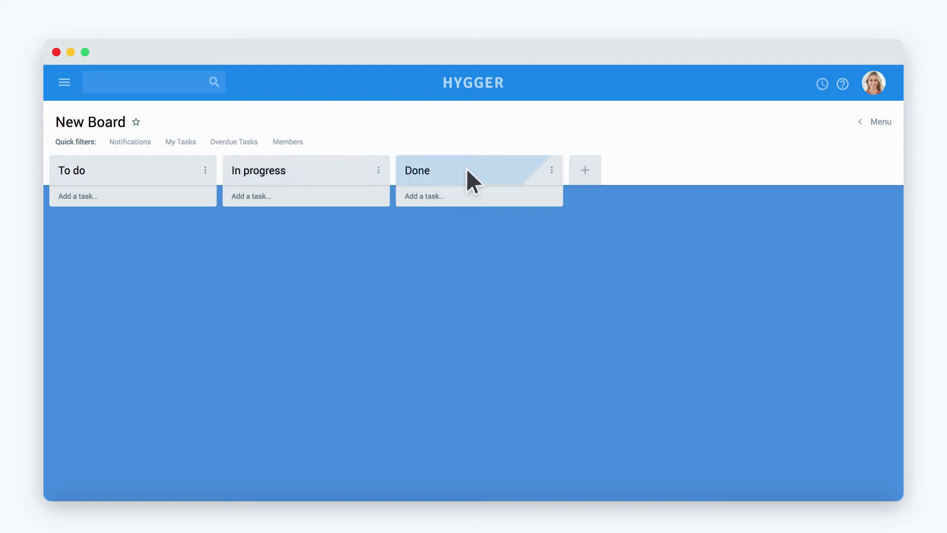
Add a Backlog column and move it to the first position on New Board.
click(588, 167)
text(Backlog)
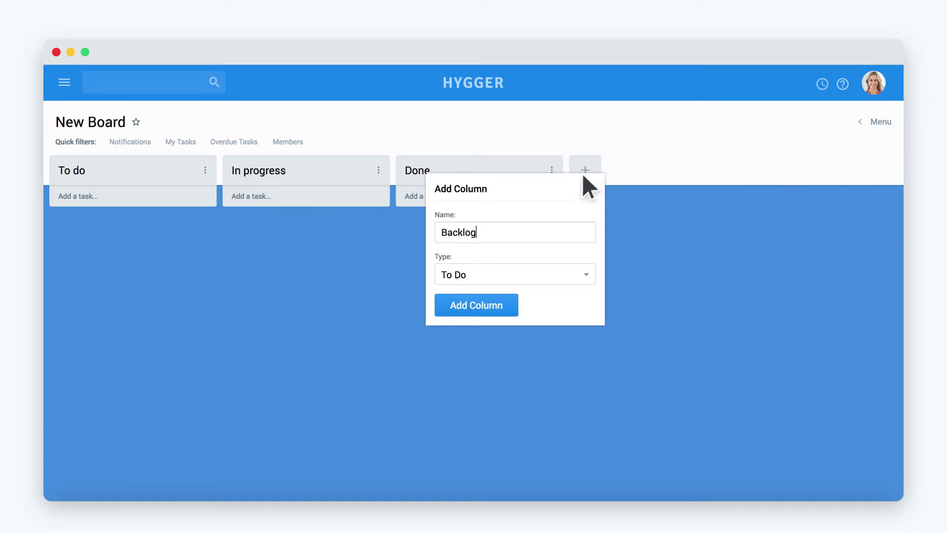
click(477, 308)
drag(686, 169, 203, 171)
Change the In progress column's kind to Composite and save.
click(552, 170)
click(551, 172)
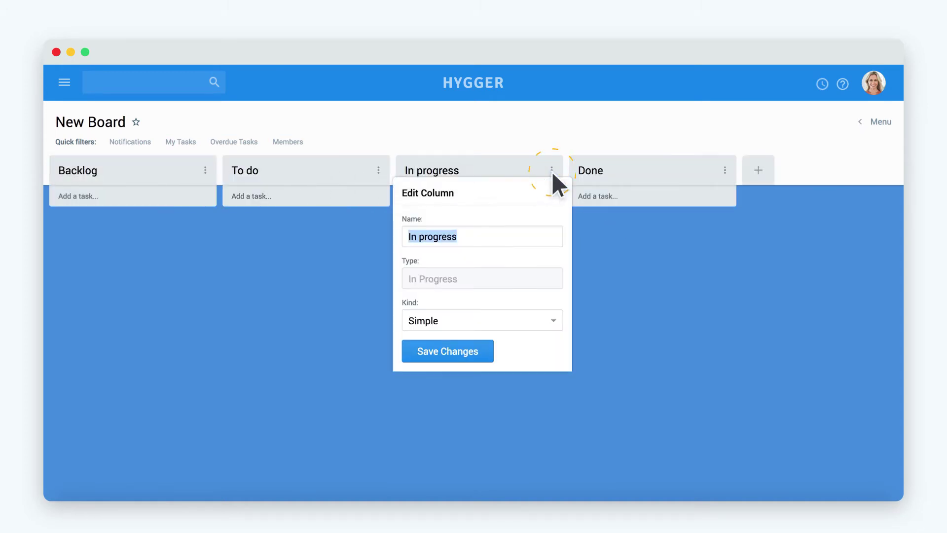
click(510, 320)
click(493, 332)
click(462, 351)
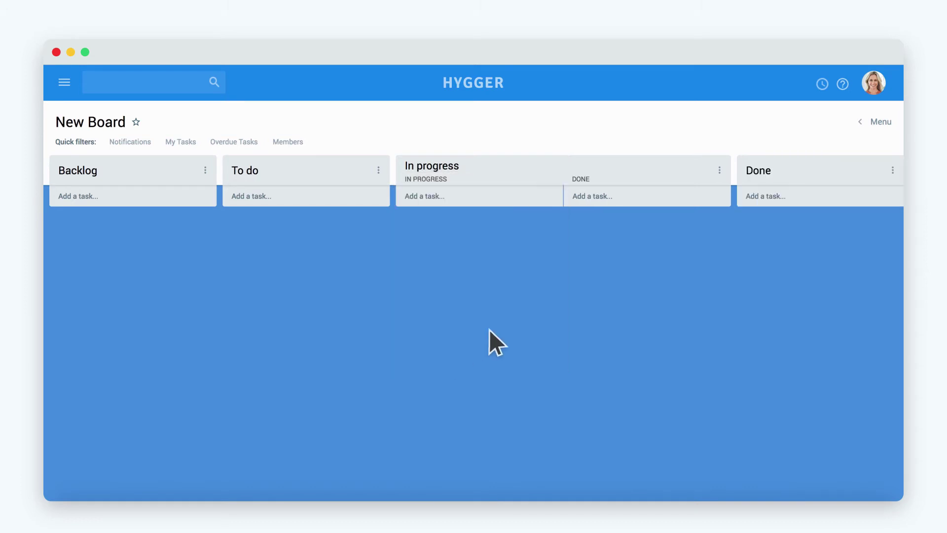
Set a minimum WIP limit of 1 task on the In progress column.
click(719, 170)
click(720, 204)
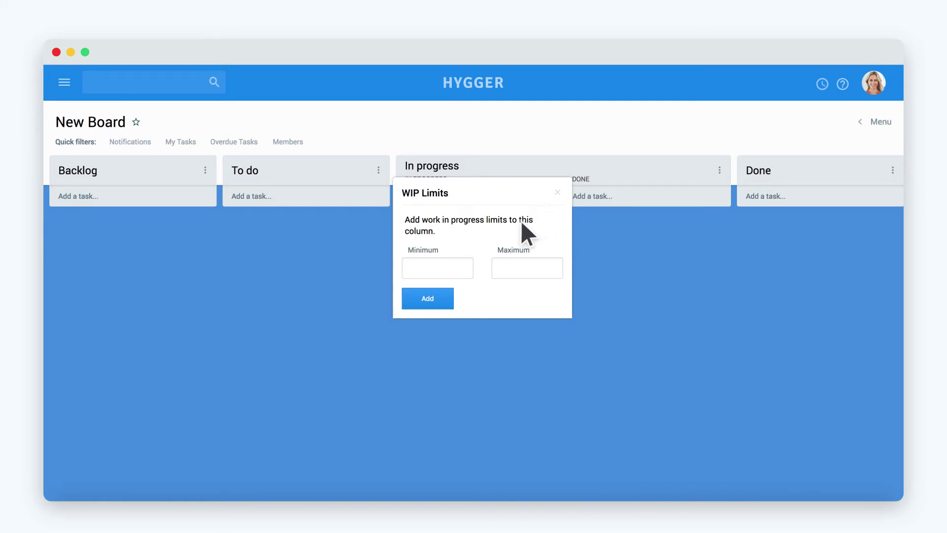
click(449, 265)
text(1)
key(Tab)
click(449, 296)
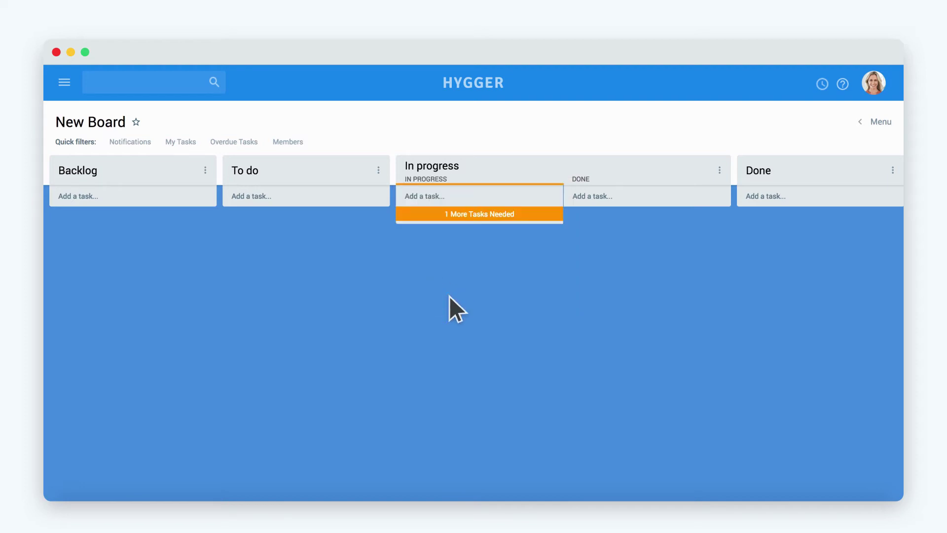
Create a swimlane named Blockers from the board Menu.
click(881, 120)
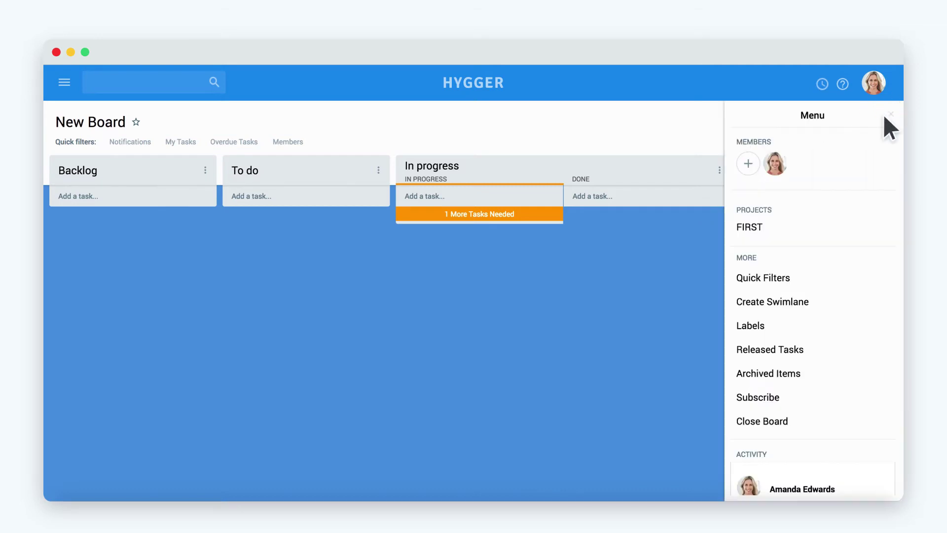
click(868, 296)
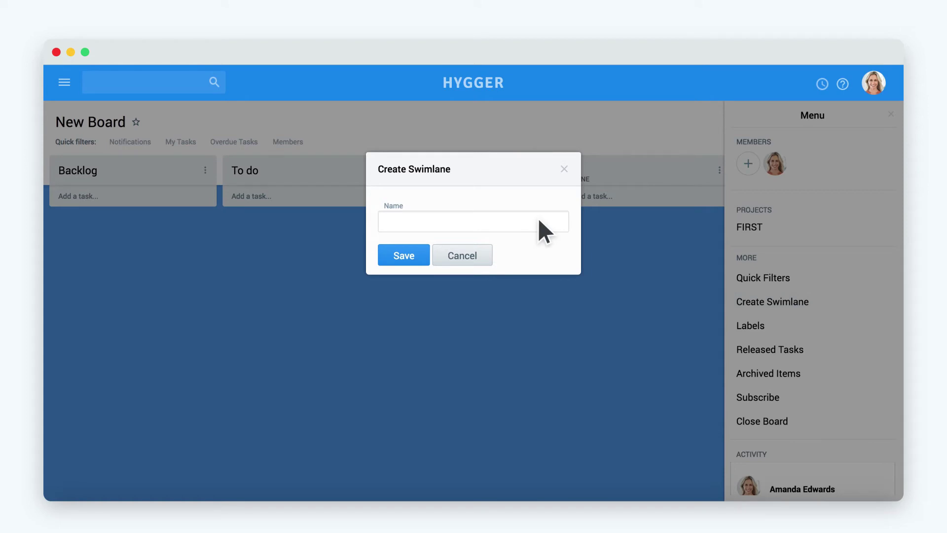
text(Blockers)
click(411, 258)
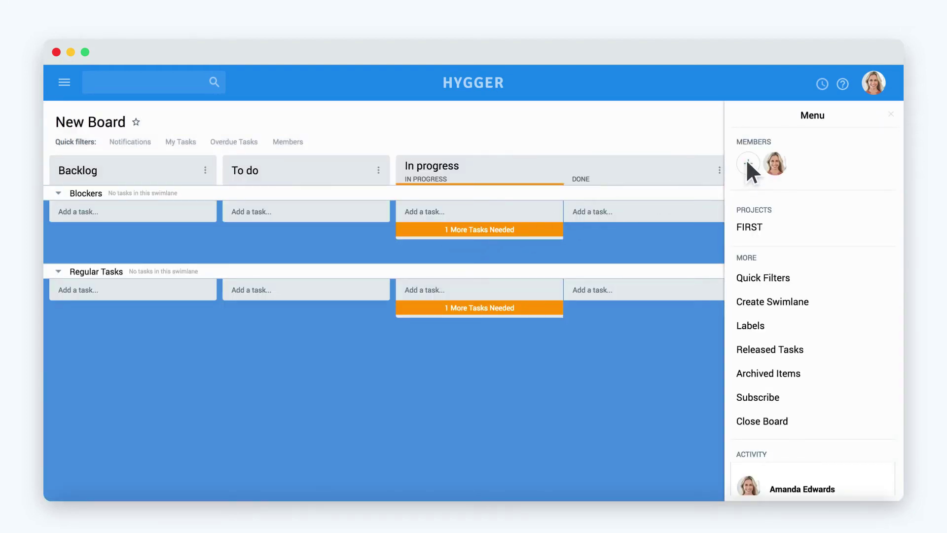
click(747, 162)
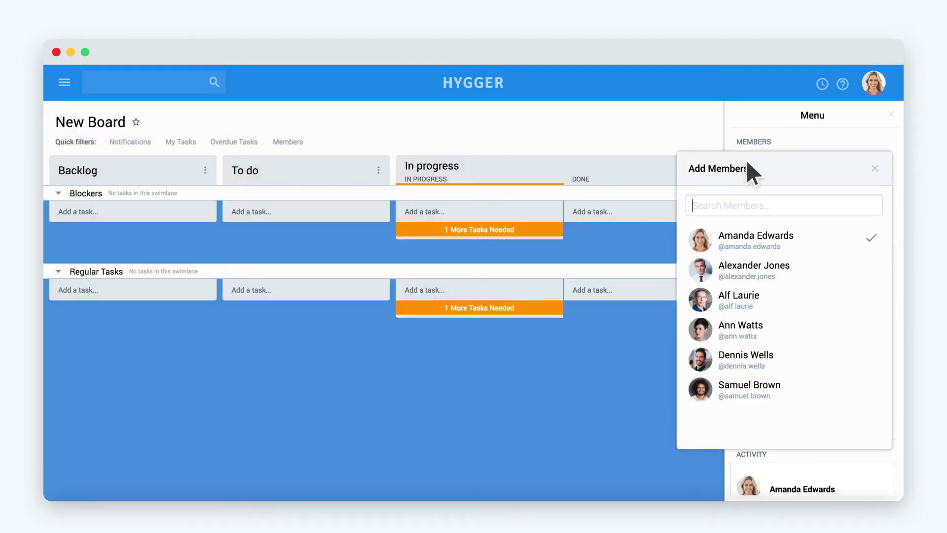
Add four teammates to New Board, then start a task in the Regular Tasks Backlog.
click(804, 382)
click(804, 353)
click(804, 326)
click(804, 294)
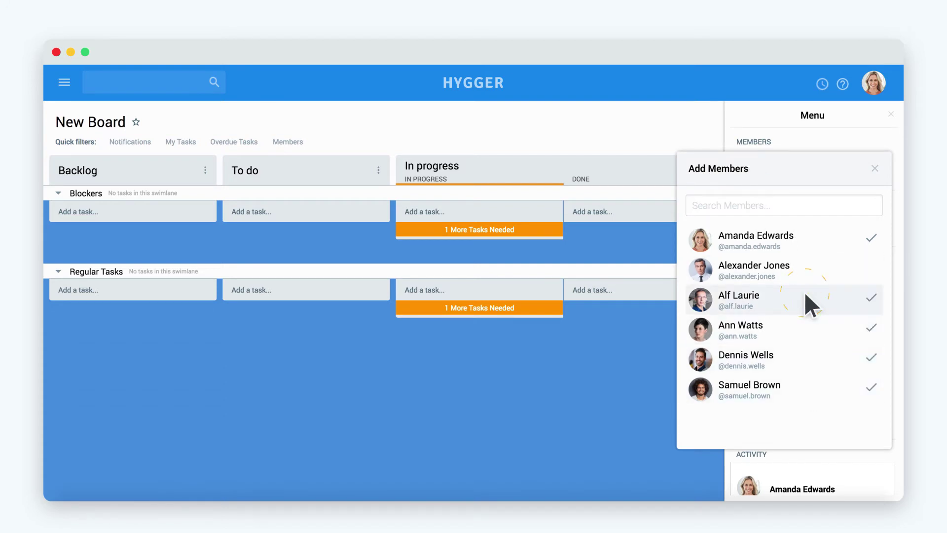
click(874, 168)
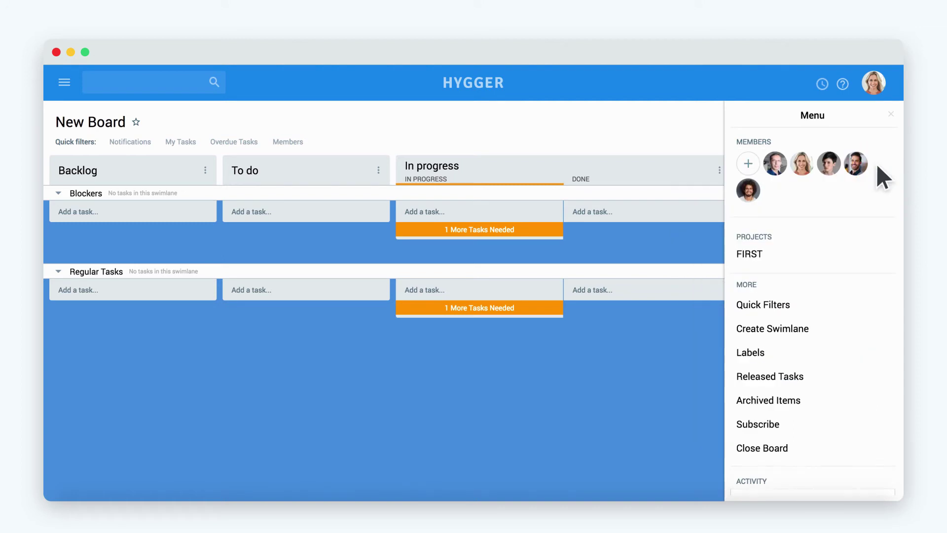
click(888, 111)
click(98, 291)
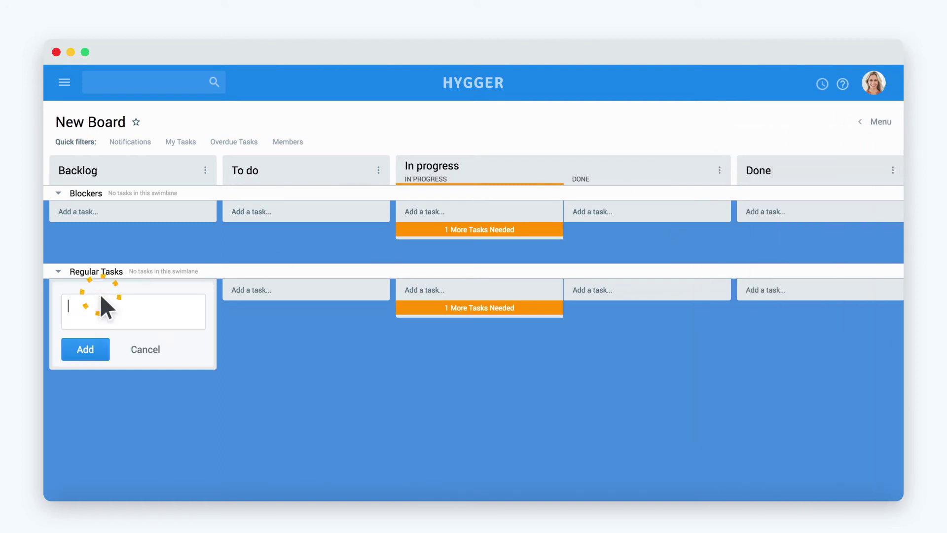
Create a 'New Task' card in Backlog and drag it into In progress.
text(New Task)
click(102, 347)
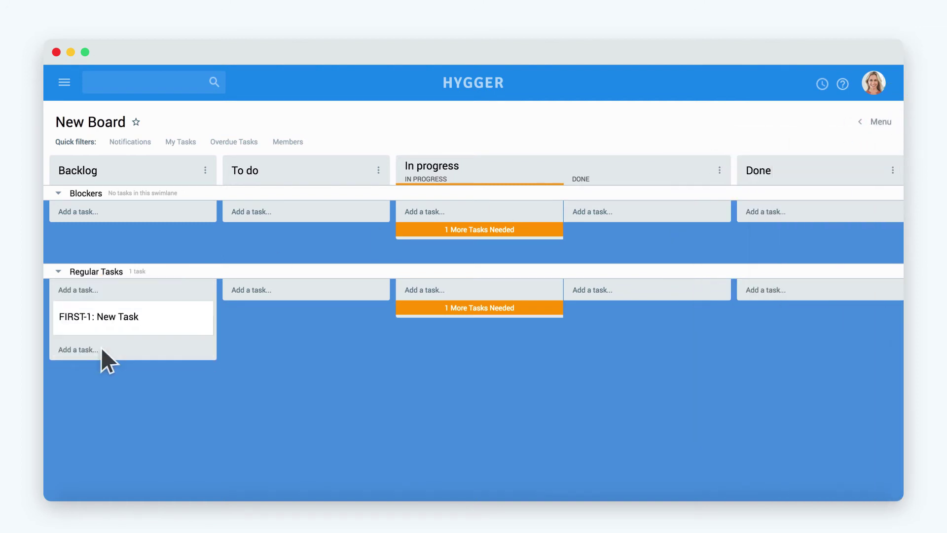
drag(93, 321, 461, 243)
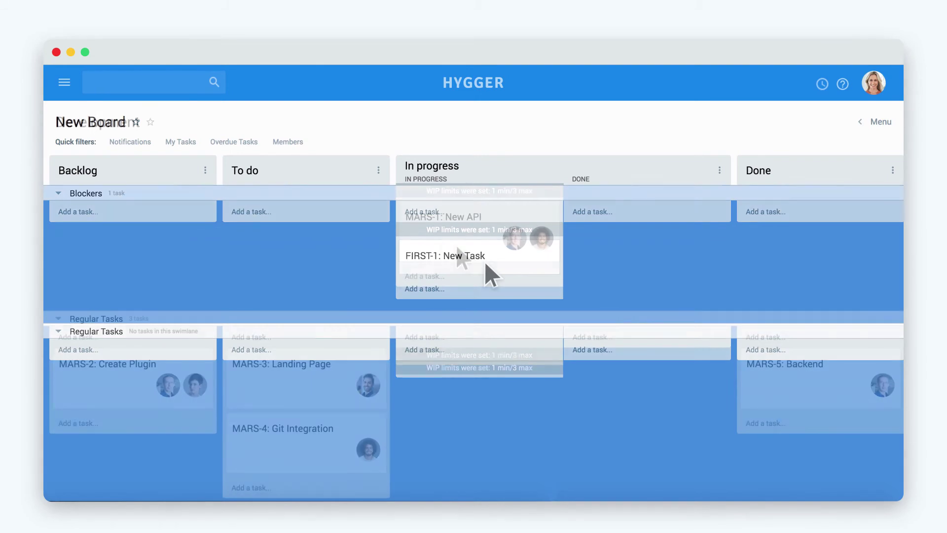
Filter the board by one member, then another, then clear the member filter.
click(284, 142)
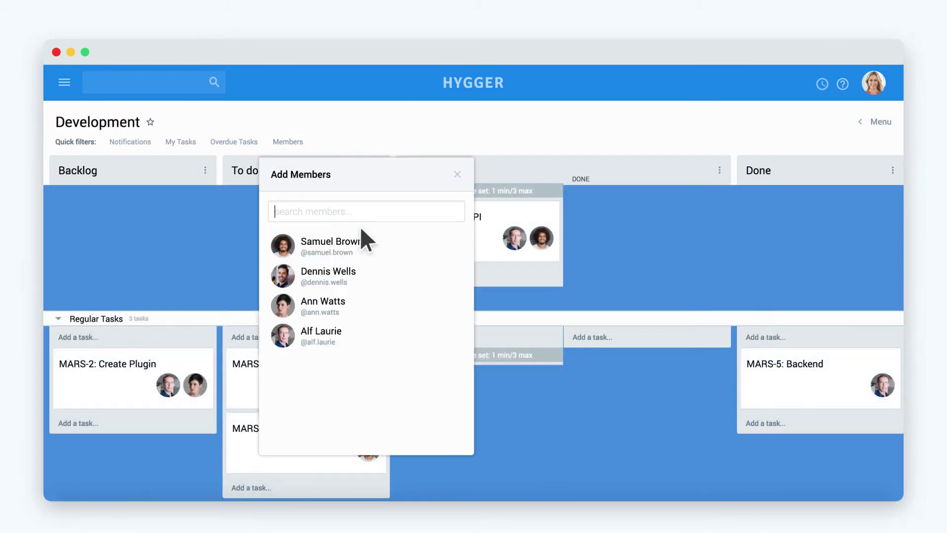
click(381, 249)
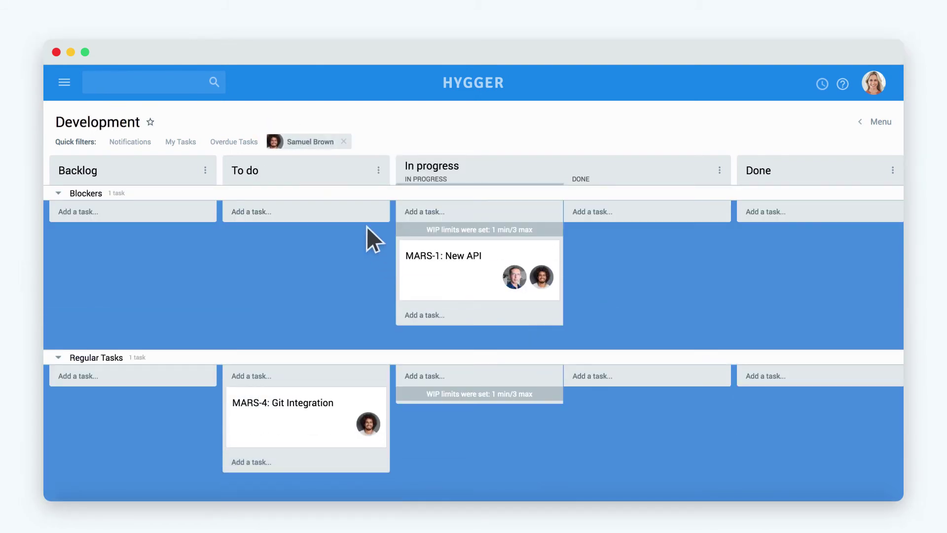
click(311, 141)
click(433, 337)
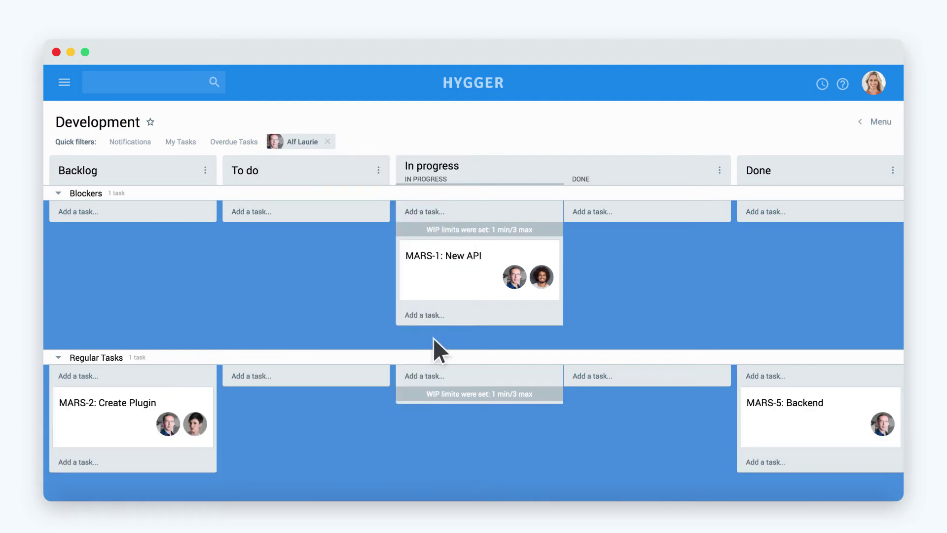
click(327, 141)
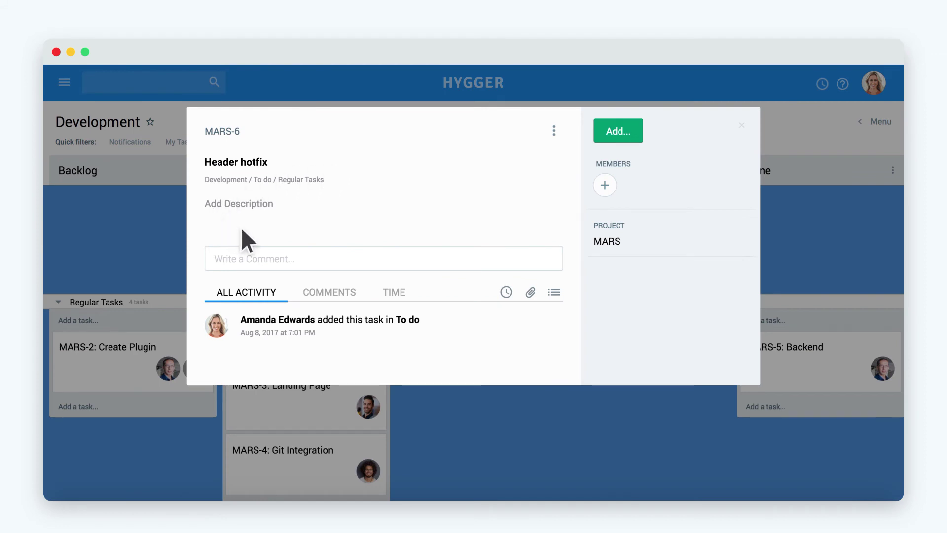
Add a 'Changes' checklist to MARS-6 with items Links and Background.
click(630, 129)
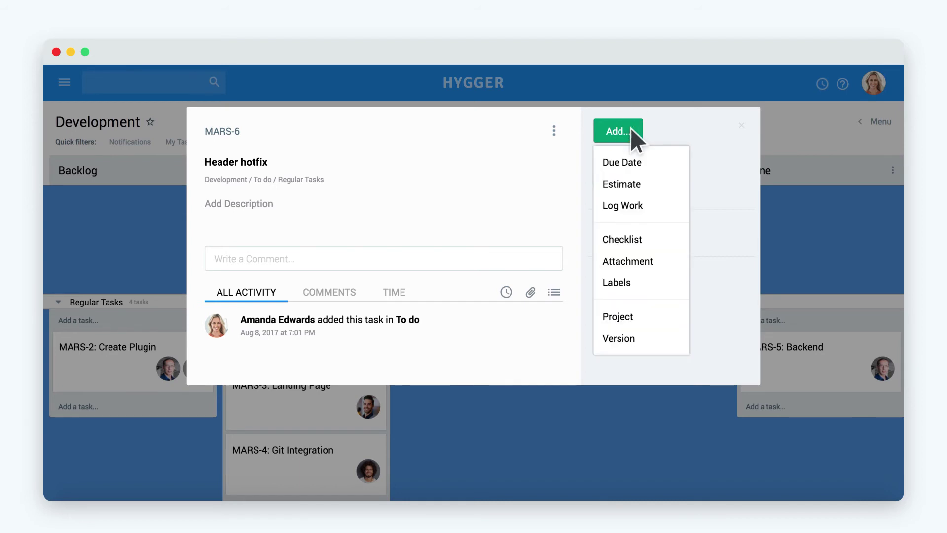
click(644, 240)
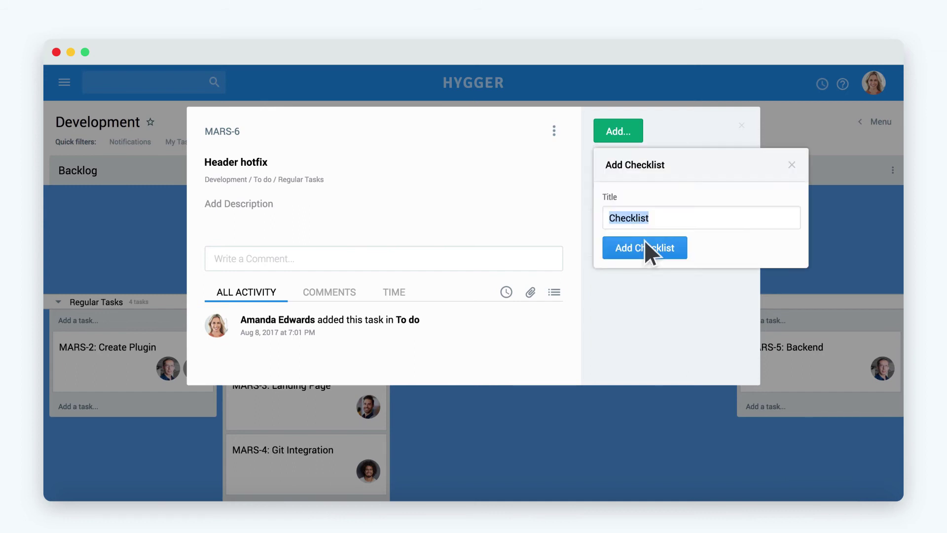
text(Changes)
click(644, 238)
text(Links)
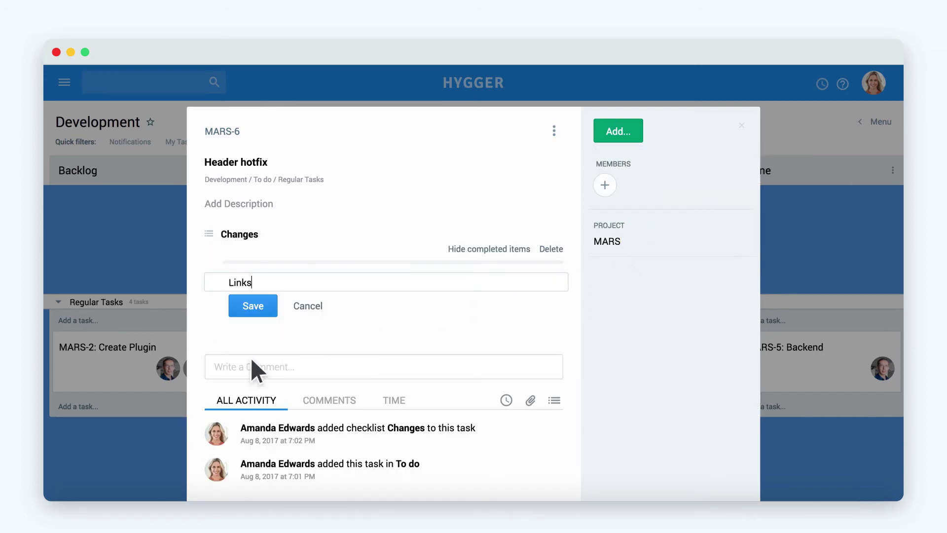
key(Return)
text(Background)
click(250, 357)
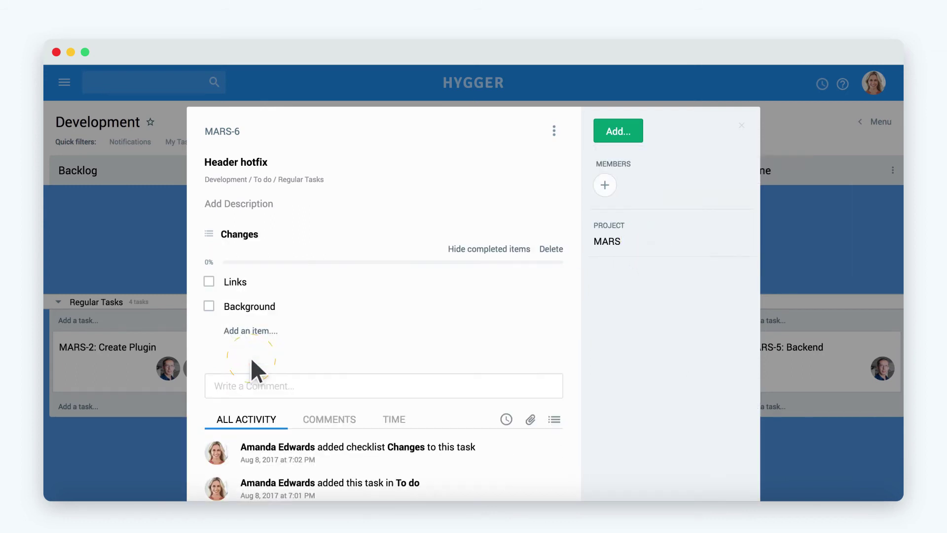
Create a new 'Quick Win' label and apply it to MARS-6.
click(632, 131)
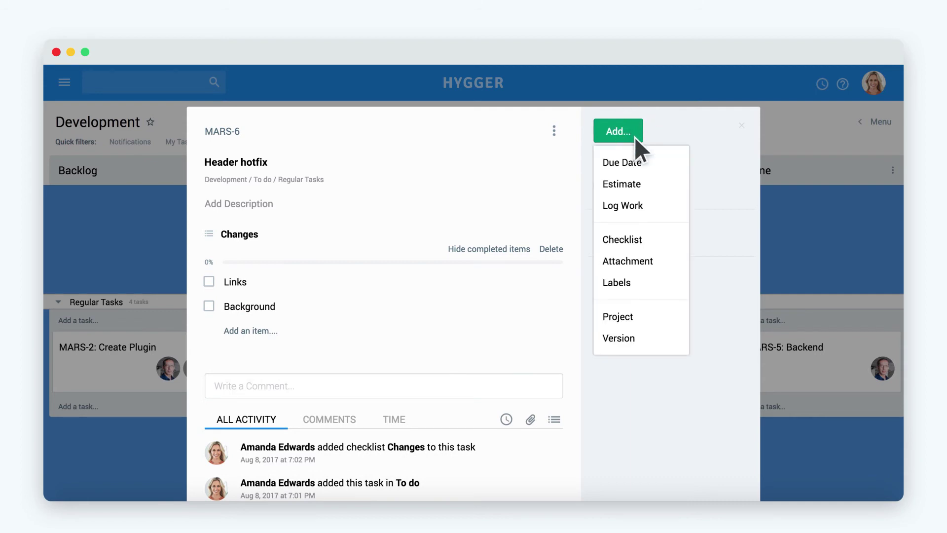
click(643, 279)
click(619, 235)
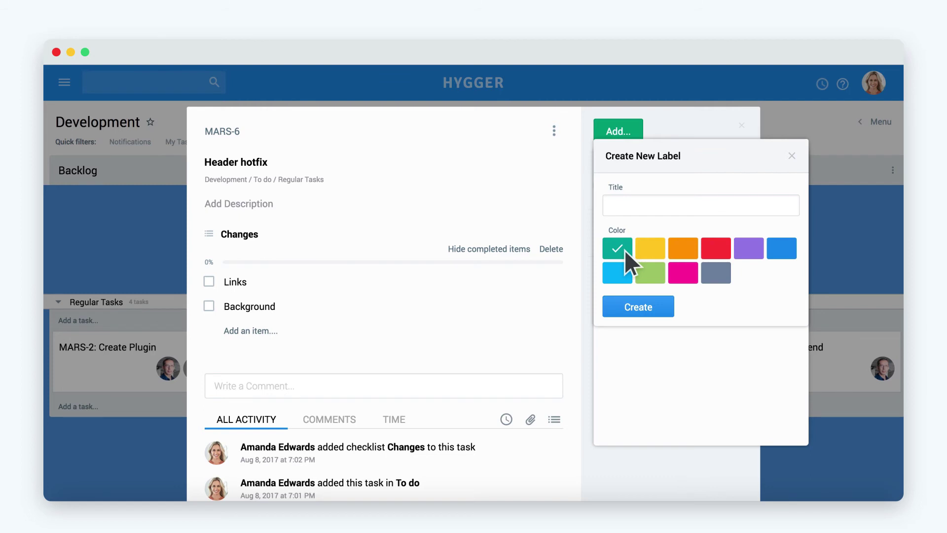
text(Quick Win)
click(643, 306)
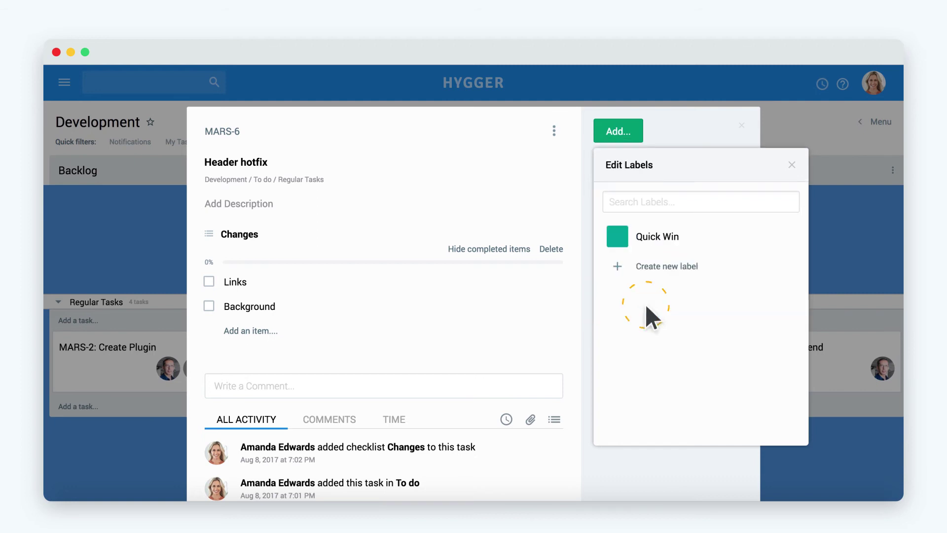
click(630, 238)
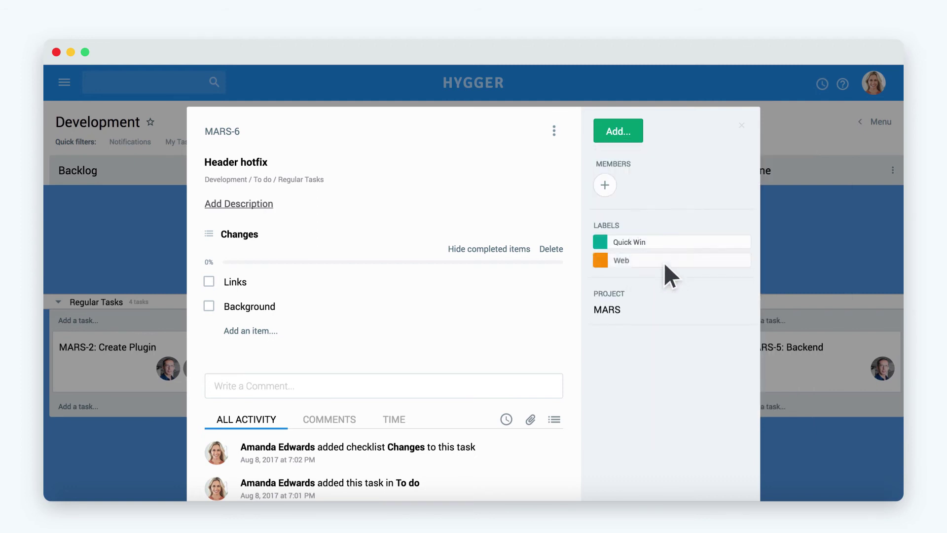
Assign a team member to MARS-6, attach images.png and make it the task cover.
click(631, 174)
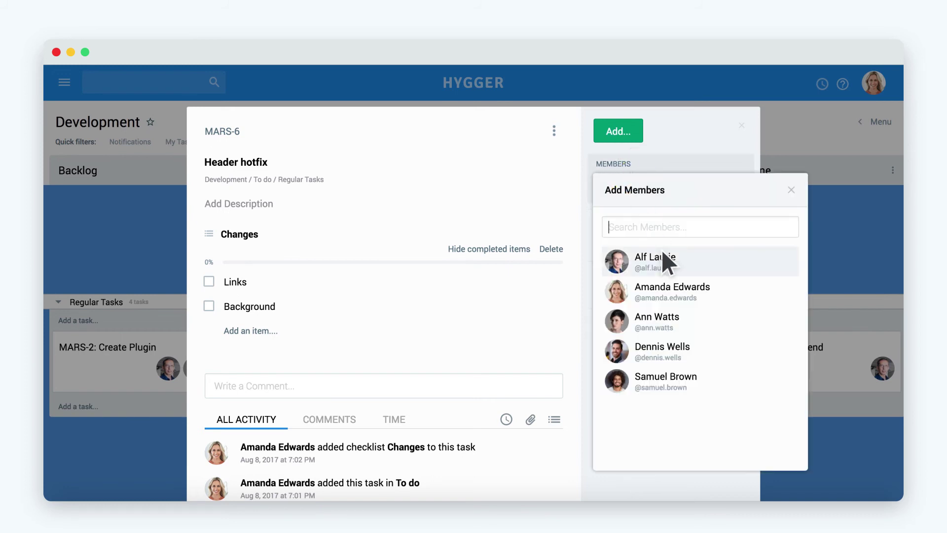
click(713, 375)
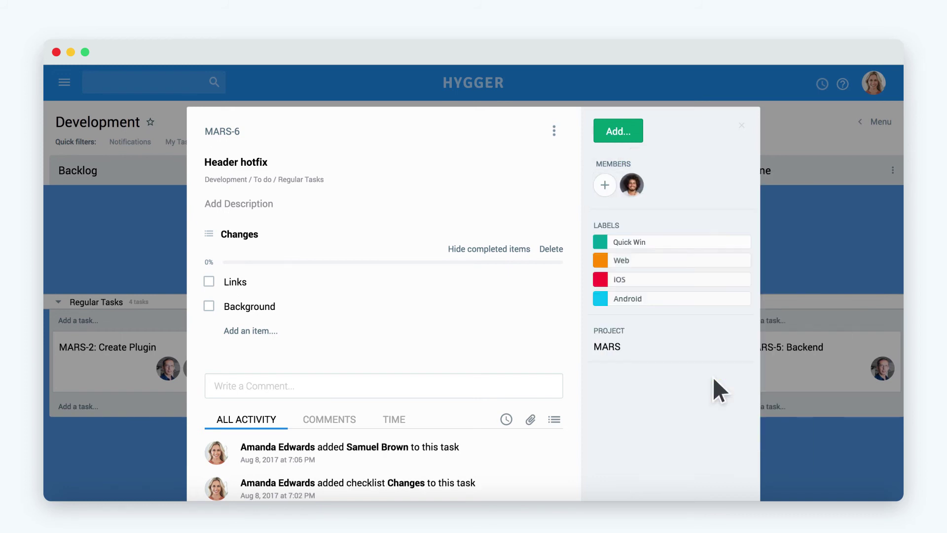
click(632, 132)
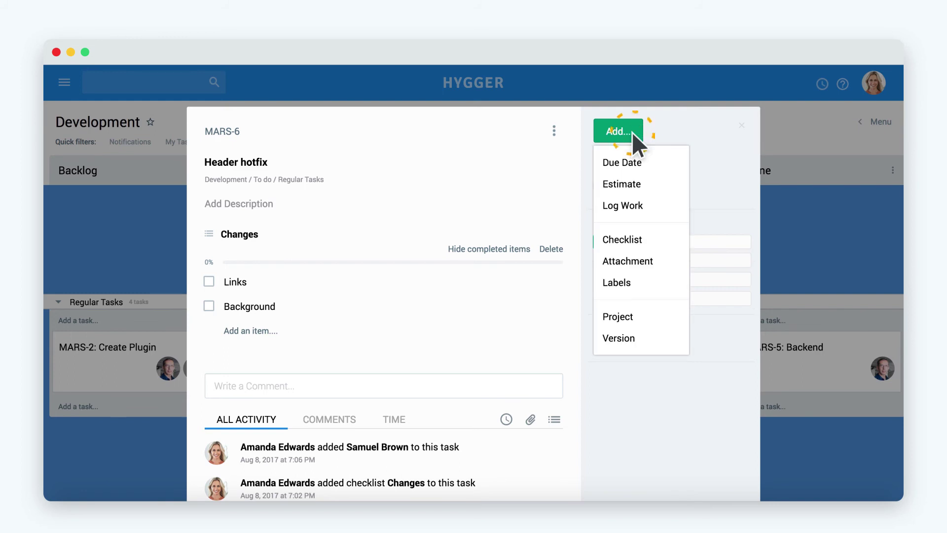
click(655, 257)
mouse_move(300, 401)
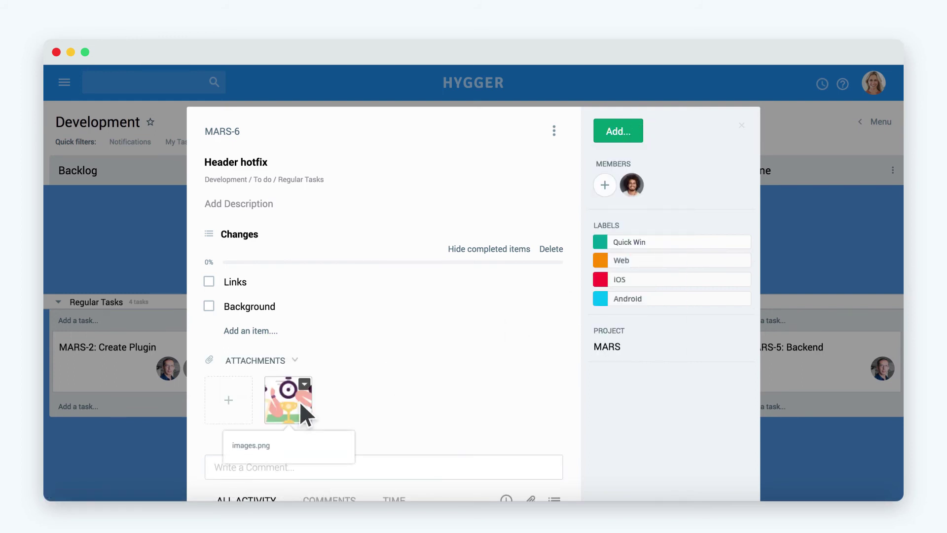
click(304, 384)
click(343, 452)
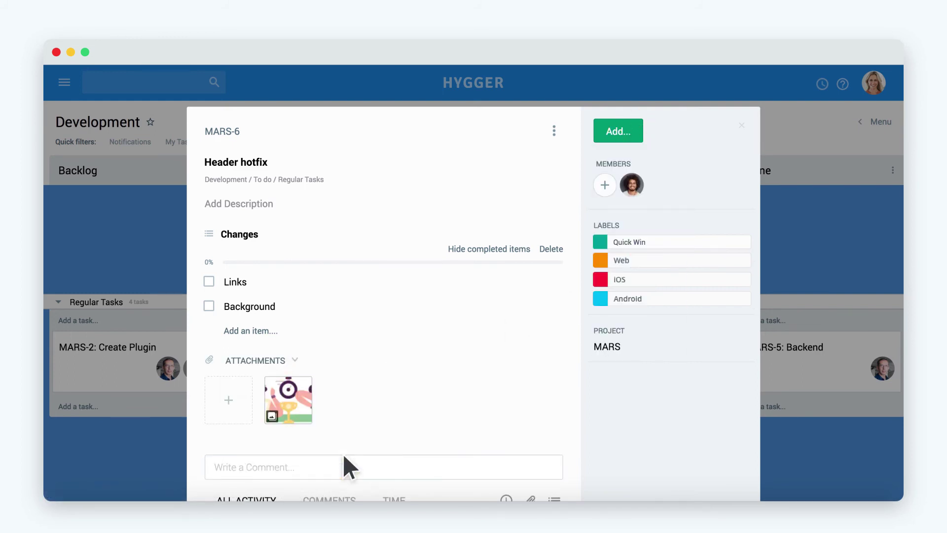
scroll(342, 453, down, 2)
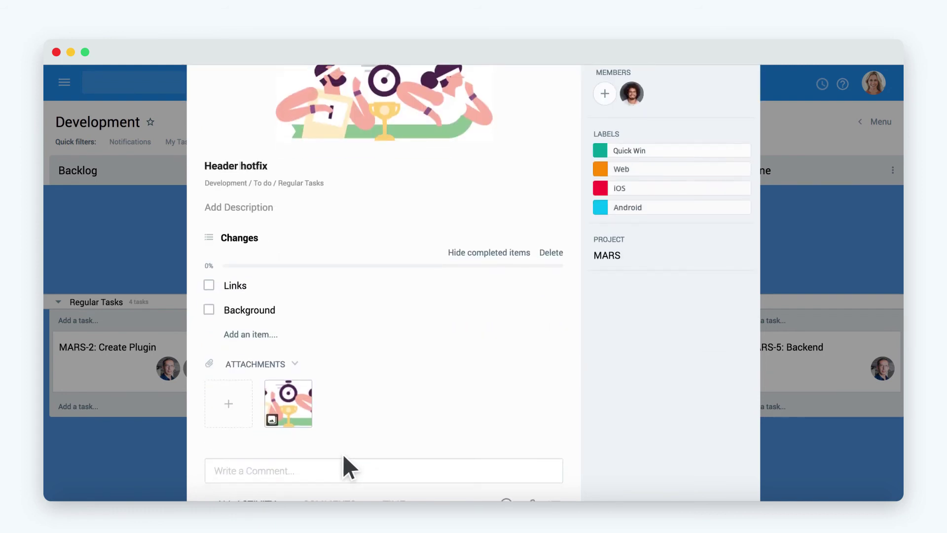
Post a comment mentioning the member: 'please consult the check list to details', then reply in-thread.
scroll(342, 454, down, 4)
click(271, 265)
text(@sam)
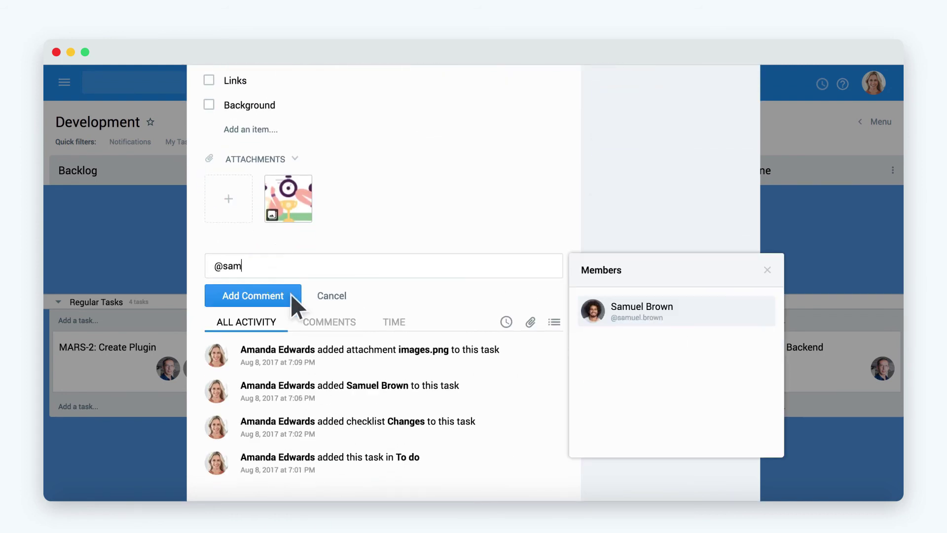
key(Return)
text(please consult the check list to details)
click(291, 294)
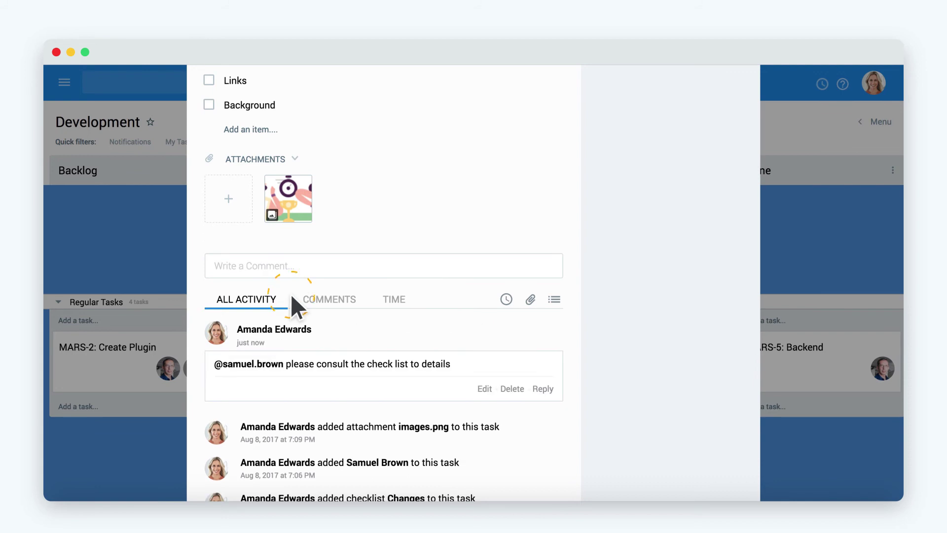
scroll(326, 321, down, 2)
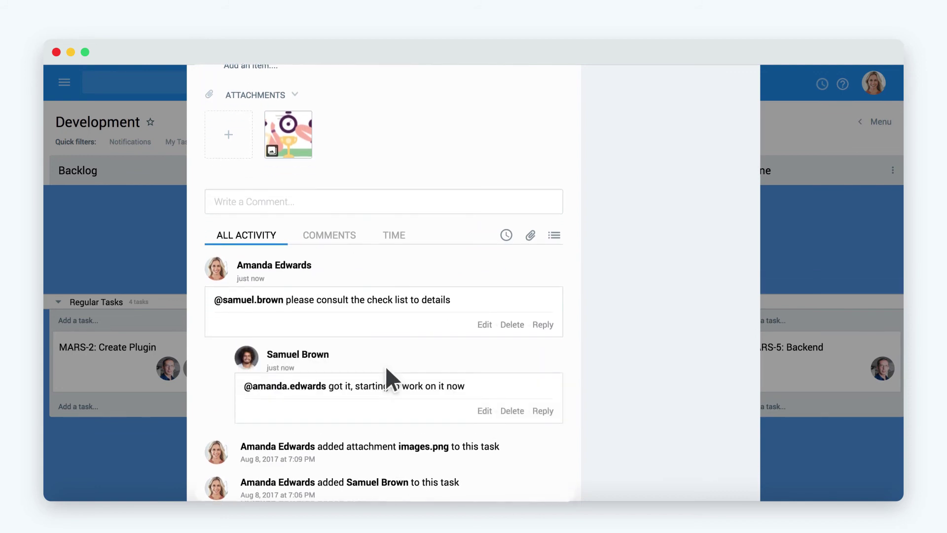
click(543, 410)
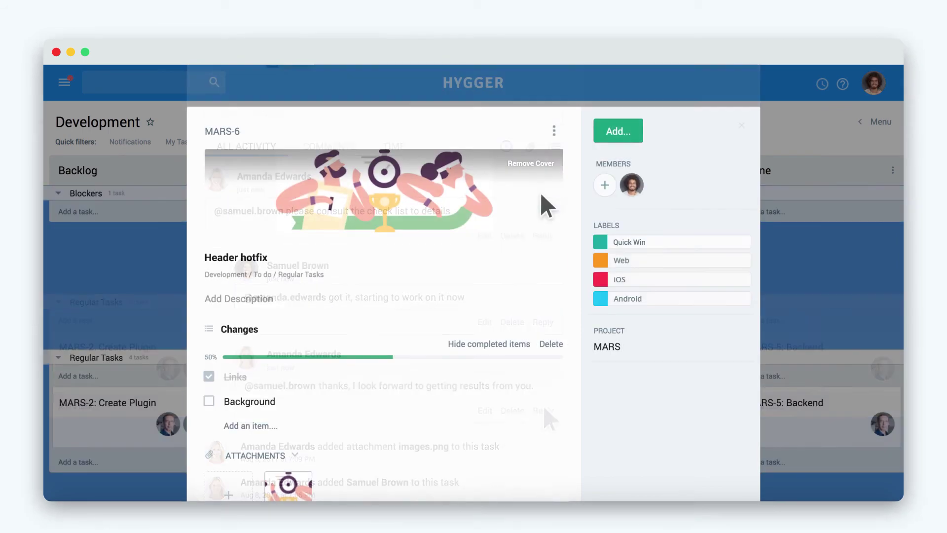
Log 0:30 of work with the comment 'Links' and show the task's time entries.
click(633, 133)
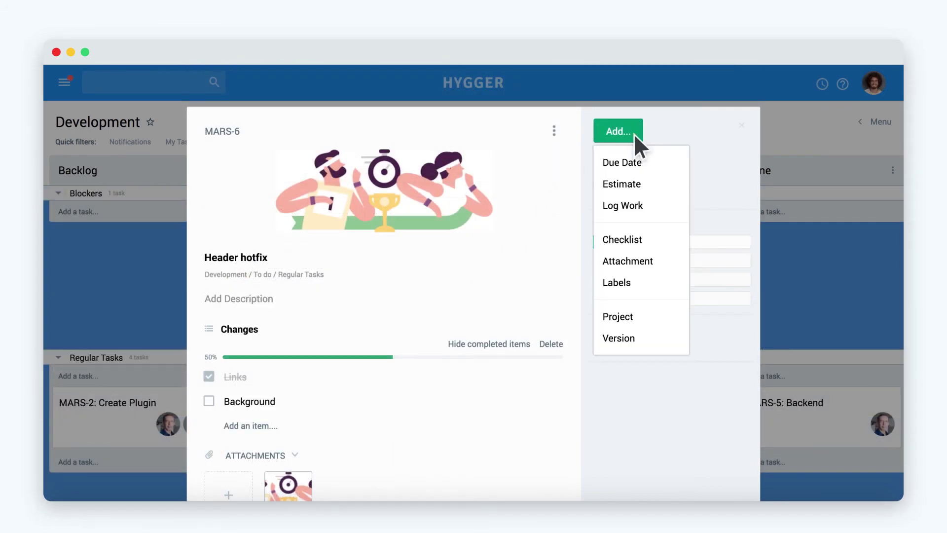
click(650, 204)
text(0:)
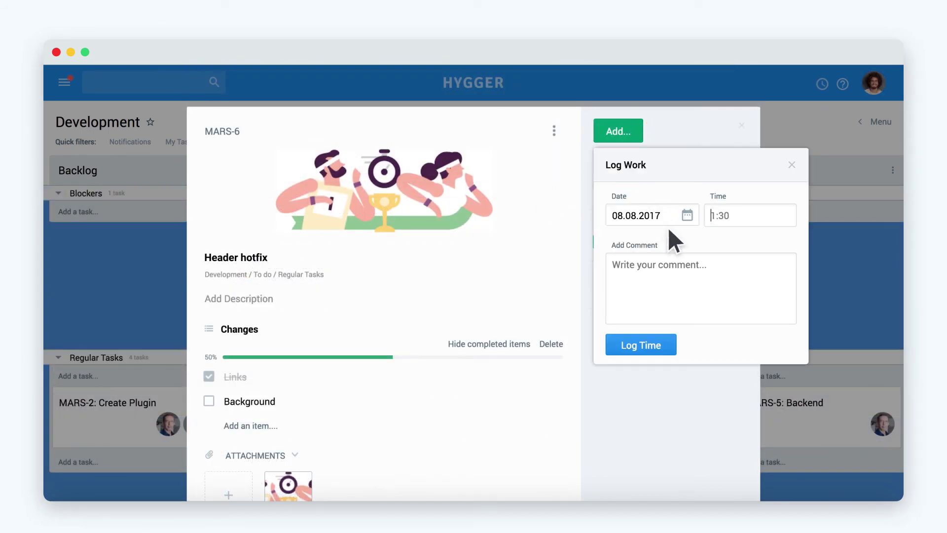
text(30)
key(Tab)
text(Links)
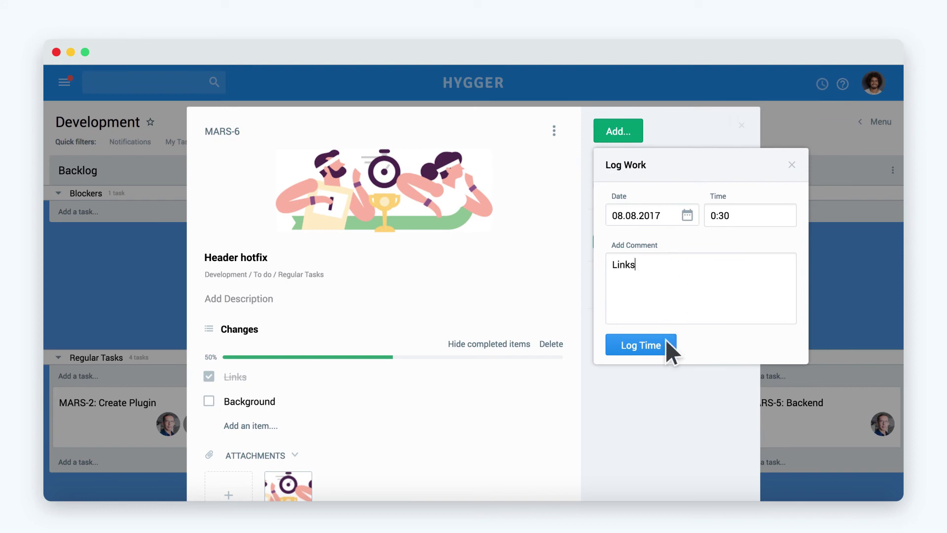
click(664, 339)
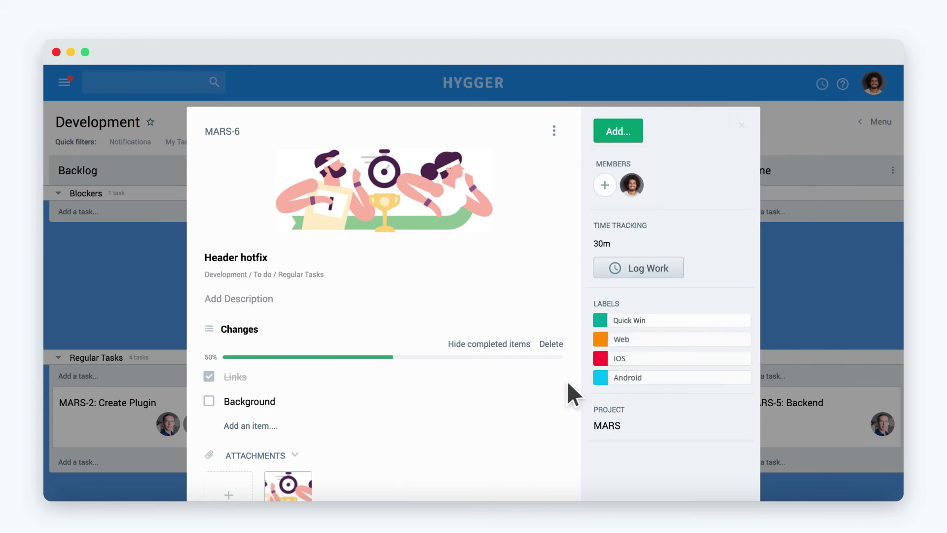
scroll(567, 380, down, 6)
click(394, 274)
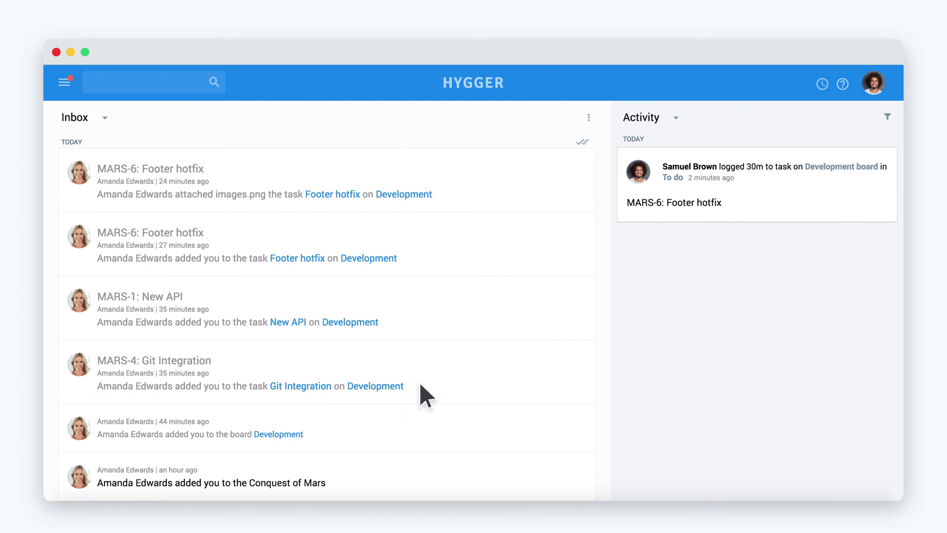
Archive the images.png attachment notification in the Inbox.
click(577, 173)
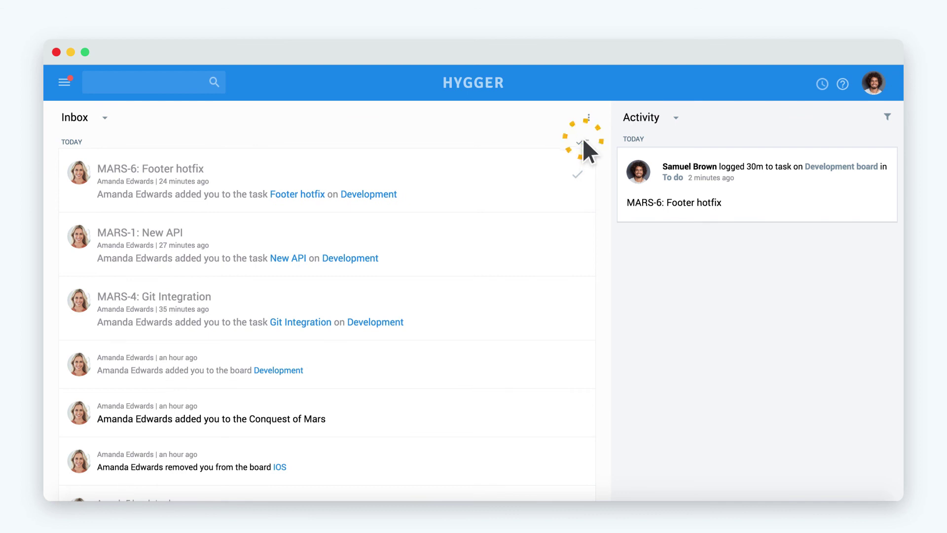
Archive all remaining Inbox notifications at once with the mark-all icon.
click(581, 142)
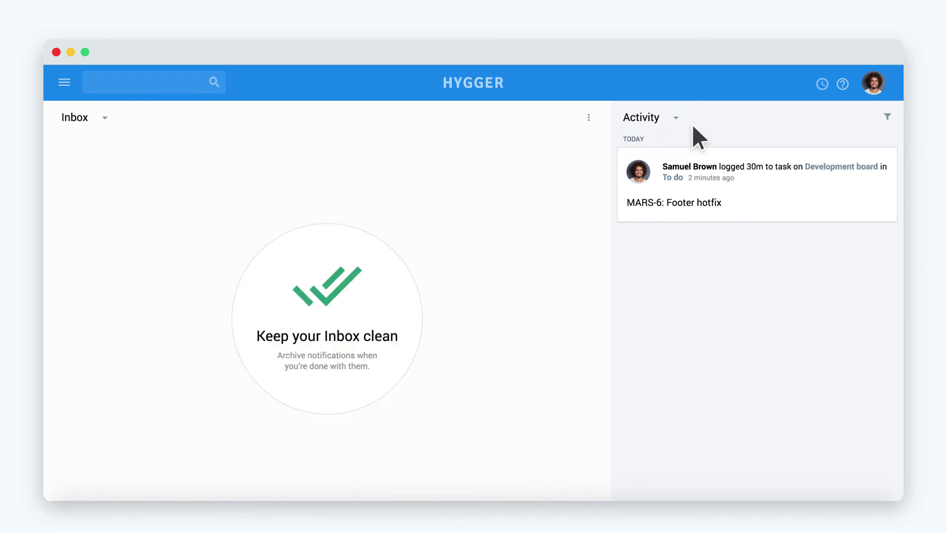